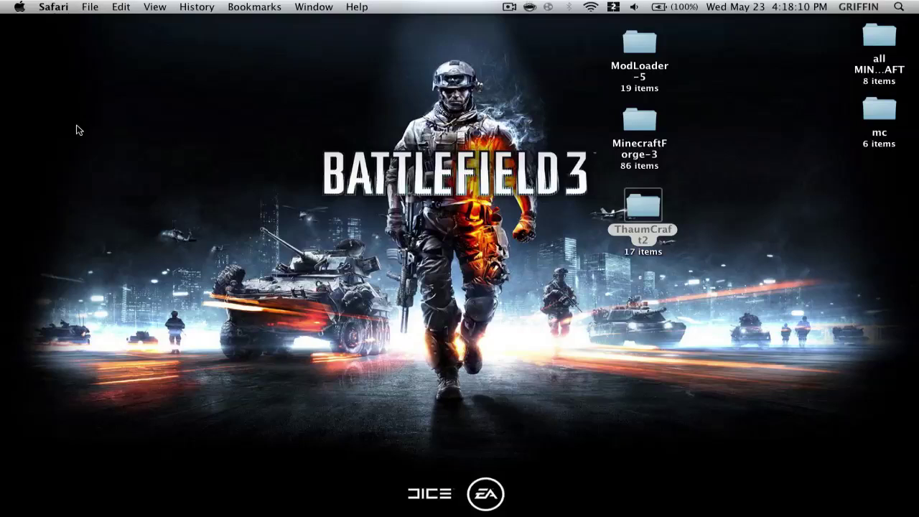
Step: Open the home folder's Library > Application Support > minecraft folder in a Finder window
mouse_move(2, 101)
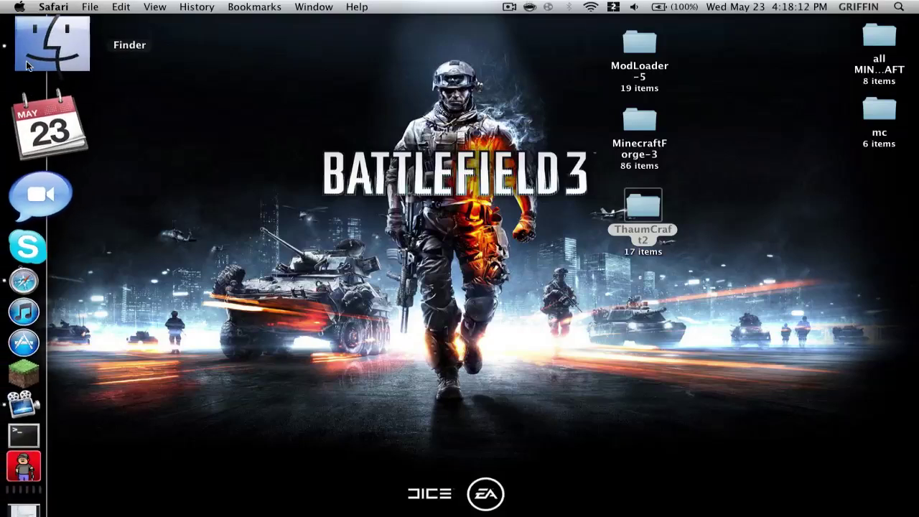
click(44, 44)
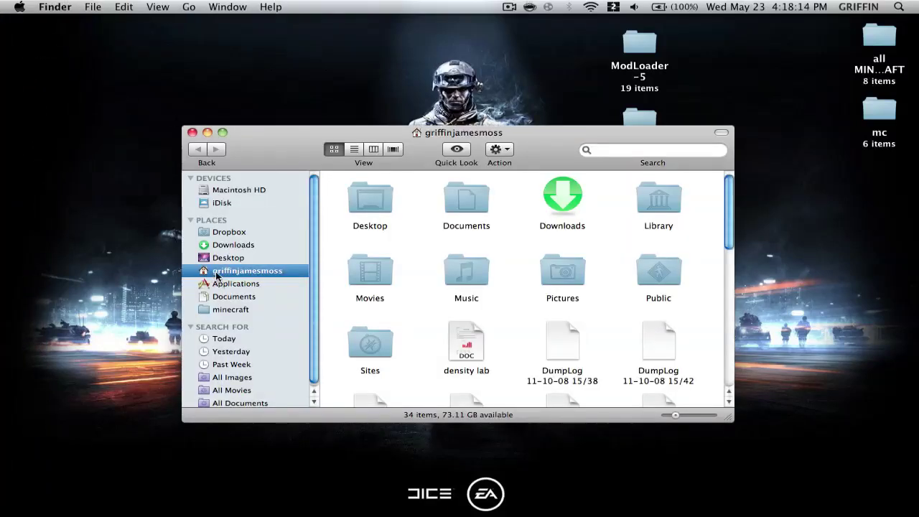
double_click(658, 197)
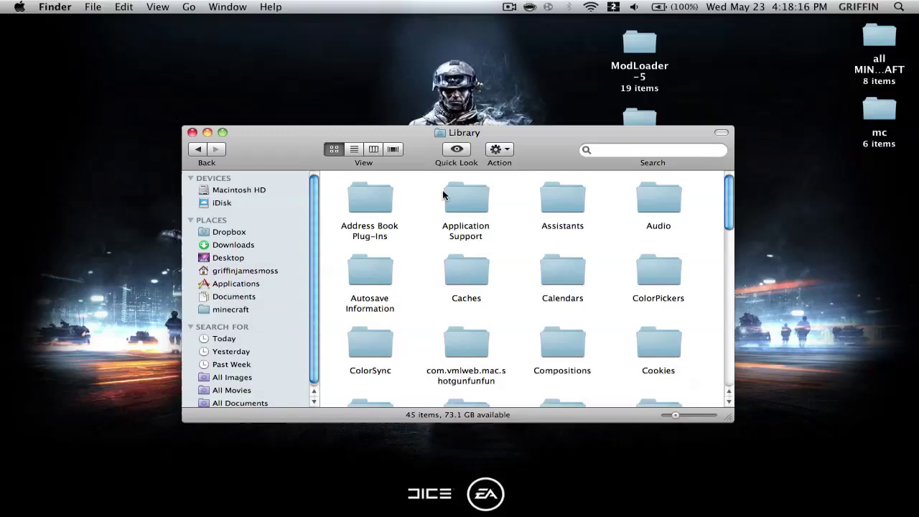
double_click(459, 196)
scroll(452, 201, down, 5)
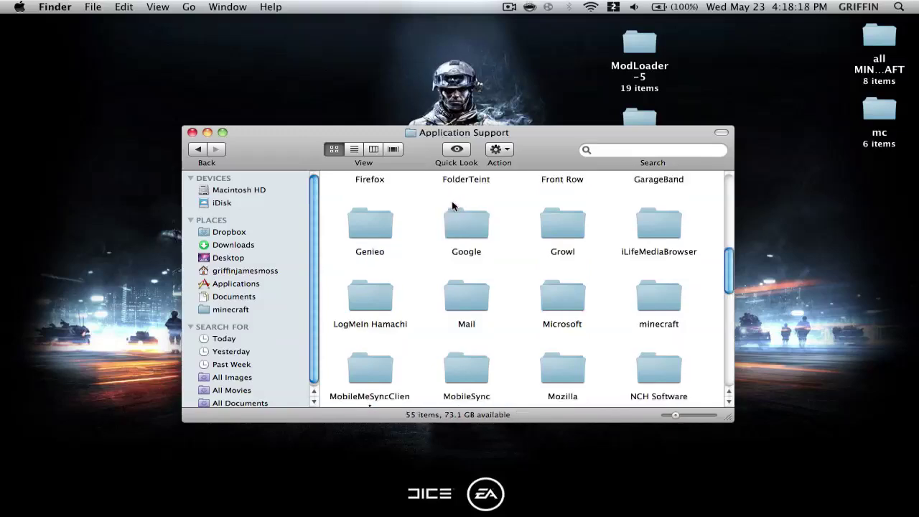
scroll(452, 204, down, 3)
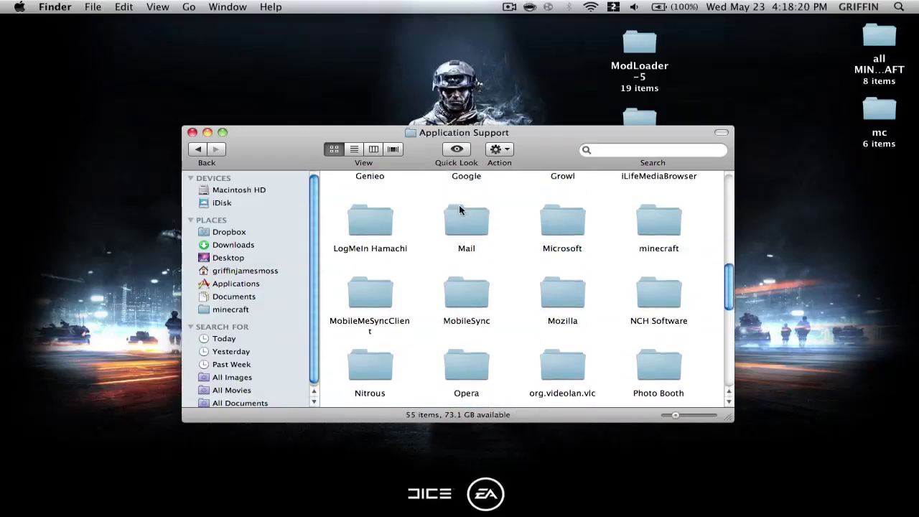
double_click(658, 219)
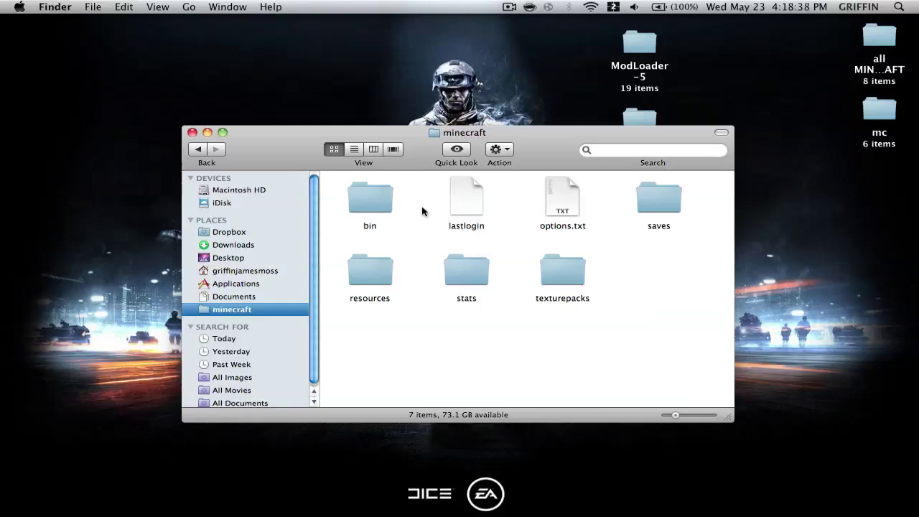
Step: In bin, extract minecraft.jar with Archive Utility and move the original jar to the Trash
double_click(374, 206)
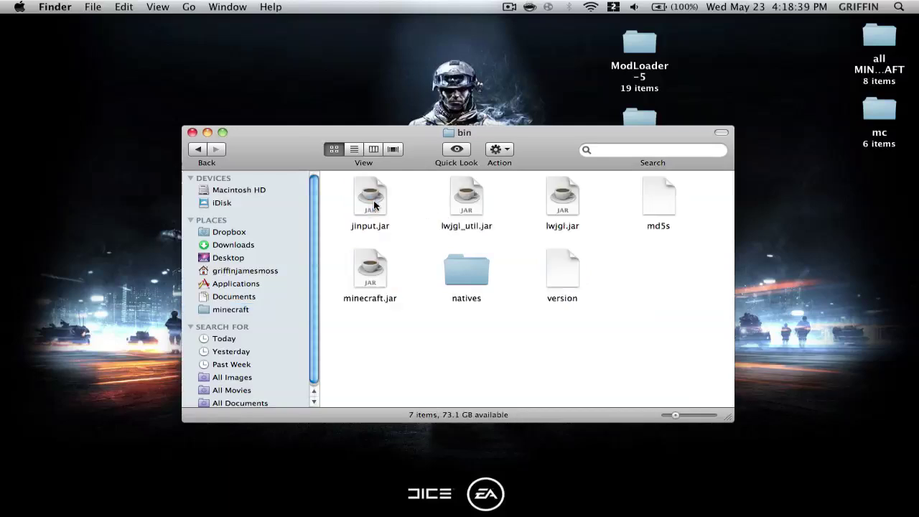
right_click(369, 277)
mouse_move(392, 290)
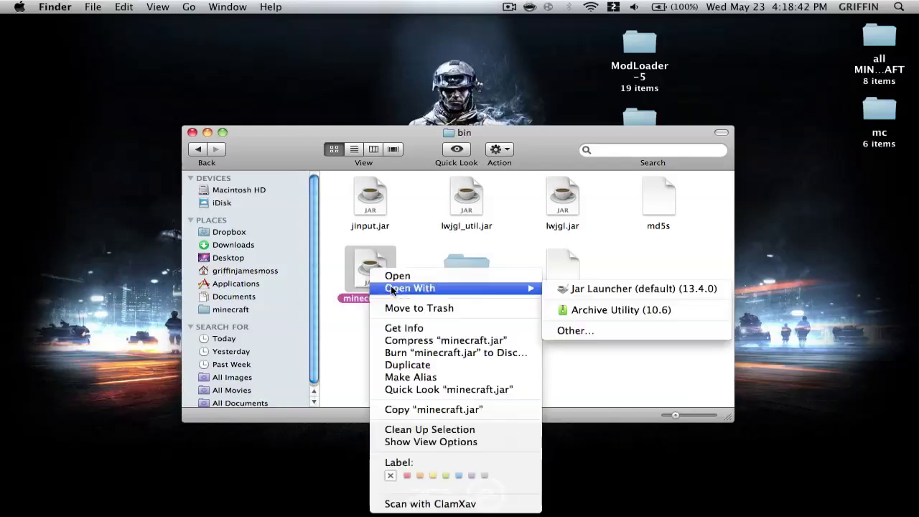
click(632, 310)
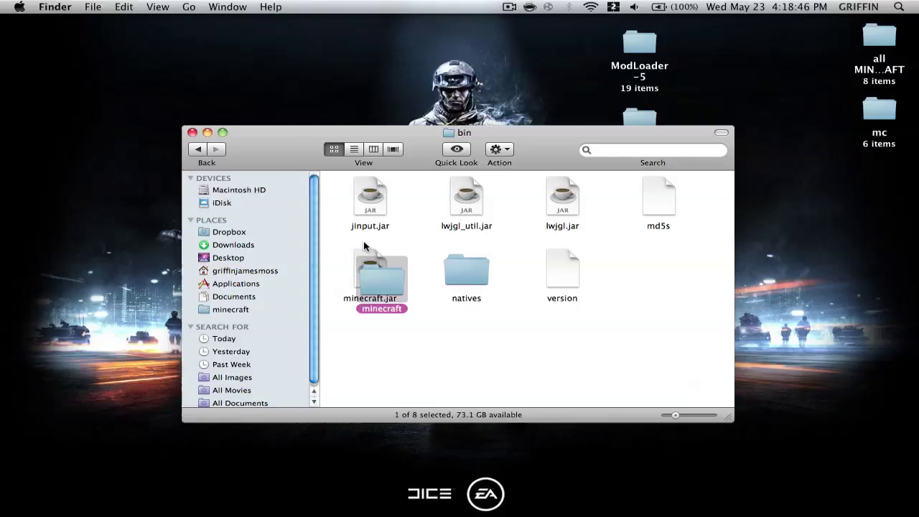
click(362, 264)
right_click(363, 275)
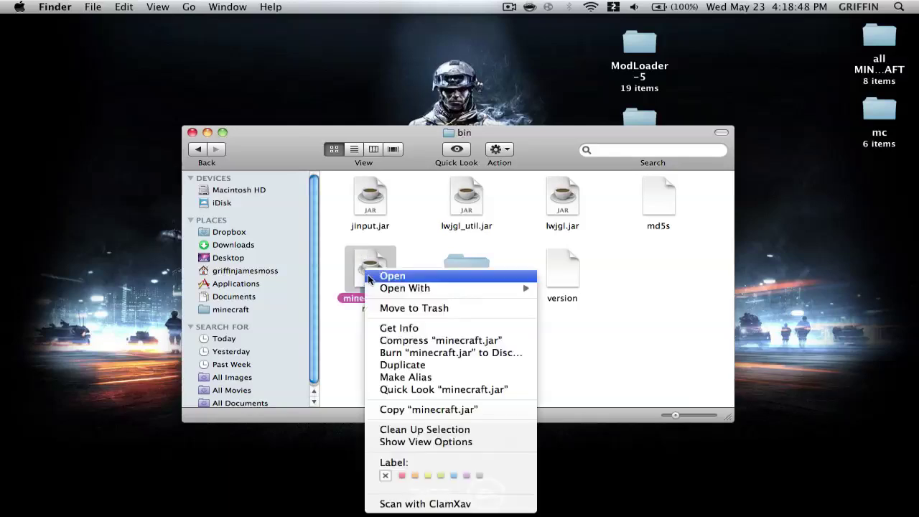
click(400, 308)
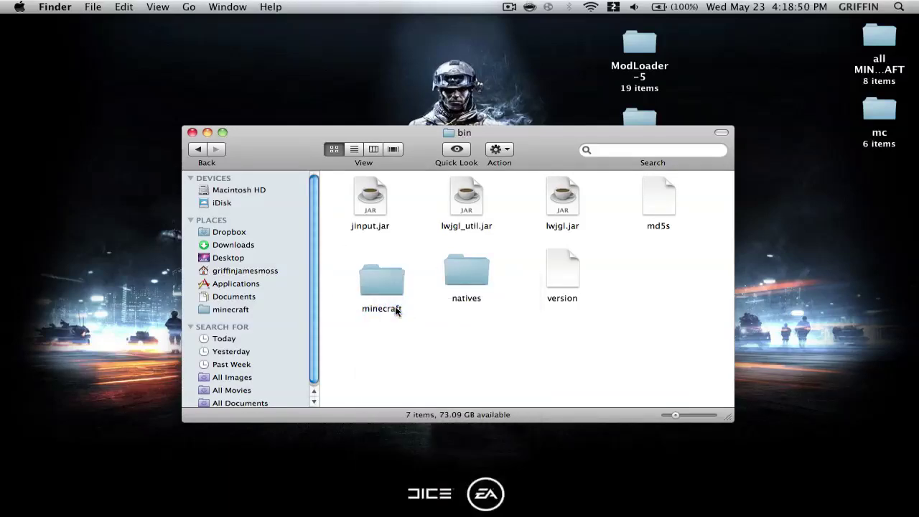
Step: Rename the extracted minecraft folder to minecraft.jar, confirming the .jar extension
click(388, 312)
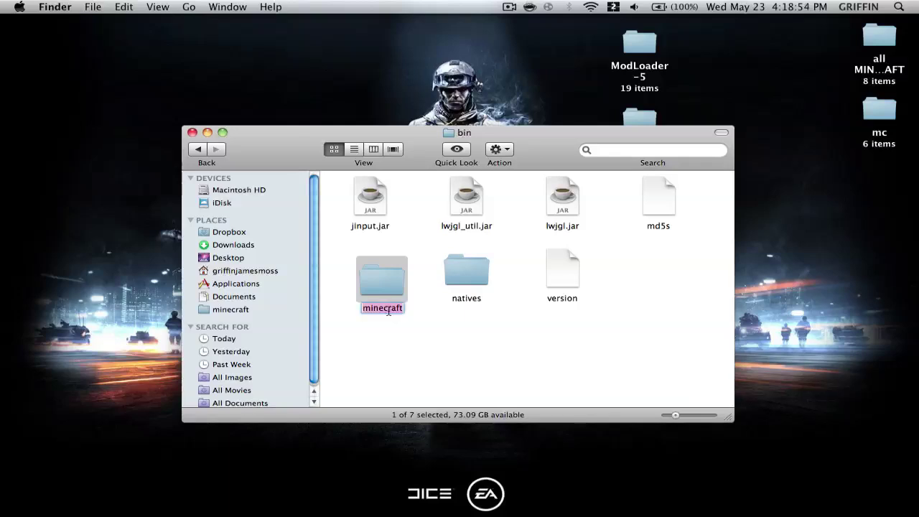
key(Return)
key(Right)
text(.jar)
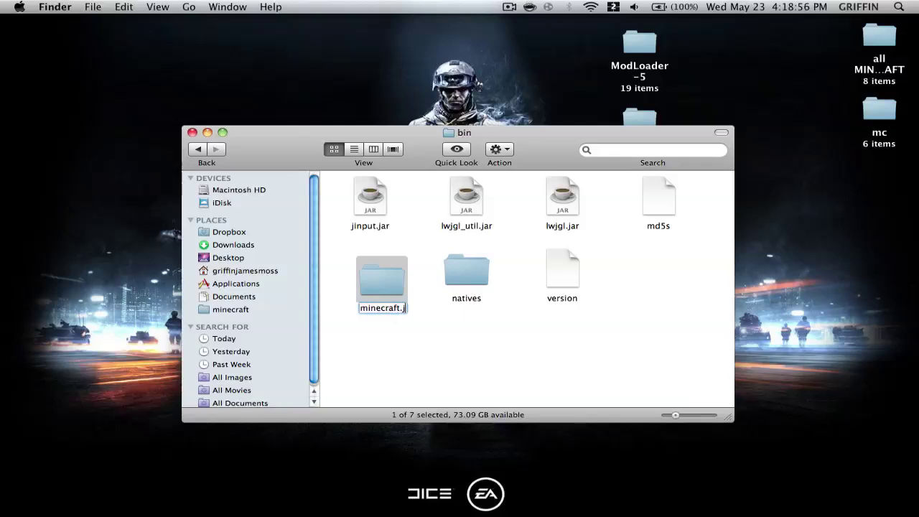
key(Return)
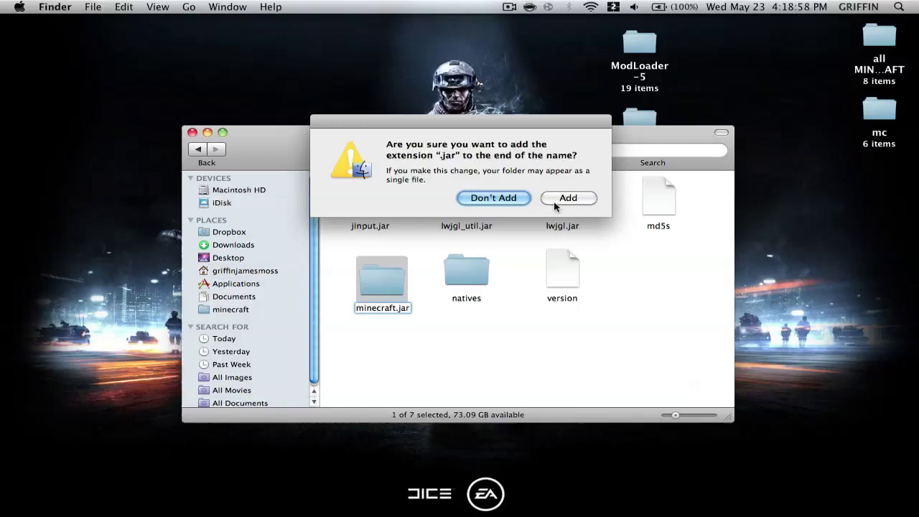
click(553, 201)
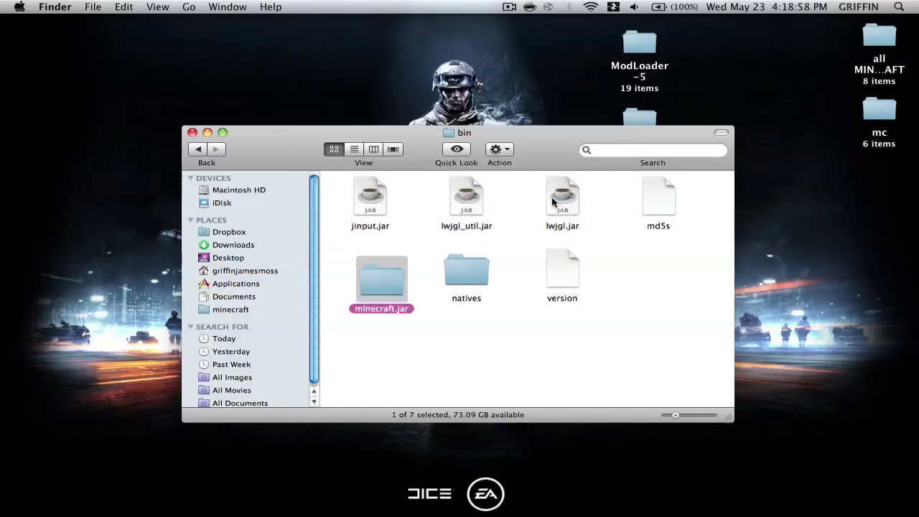
Step: Open the minecraft.jar folder and arrange its contents by Kind
double_click(375, 281)
right_click(412, 283)
mouse_move(515, 377)
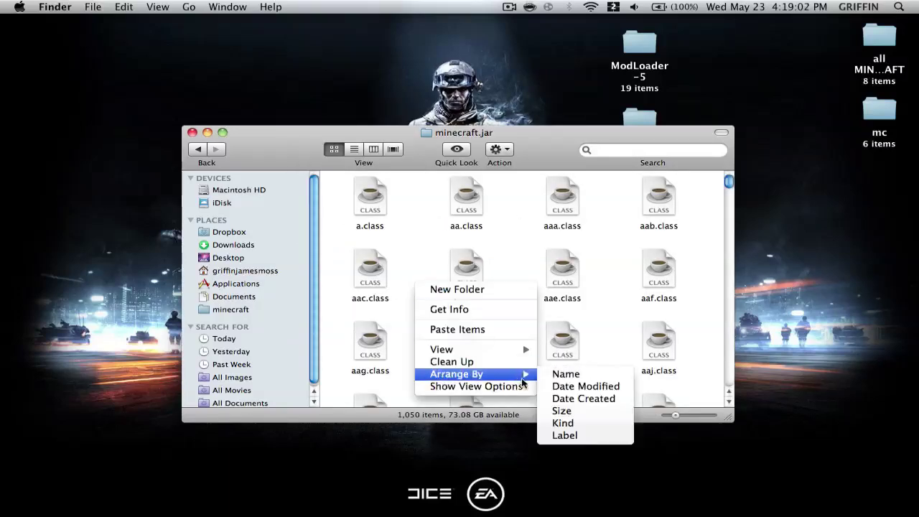
click(567, 423)
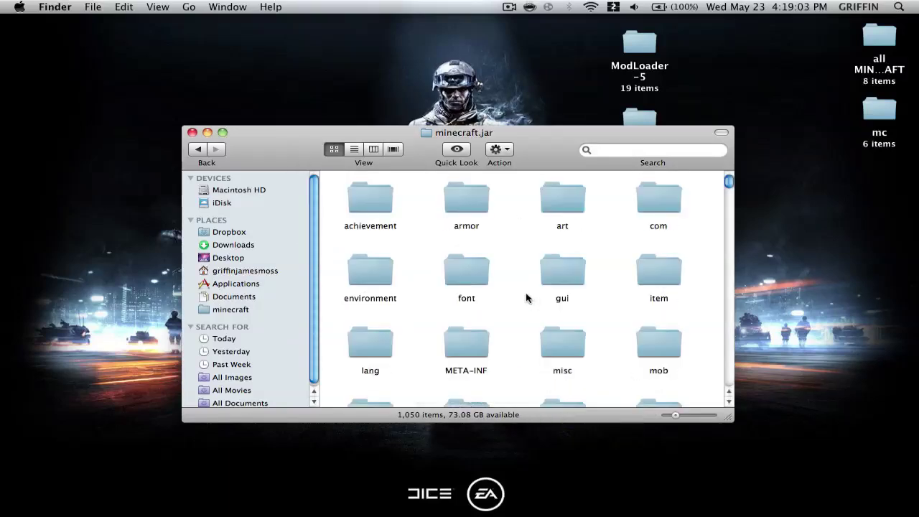
Step: Move the META-INF folder to the Trash and re-arrange the contents by Kind
right_click(462, 350)
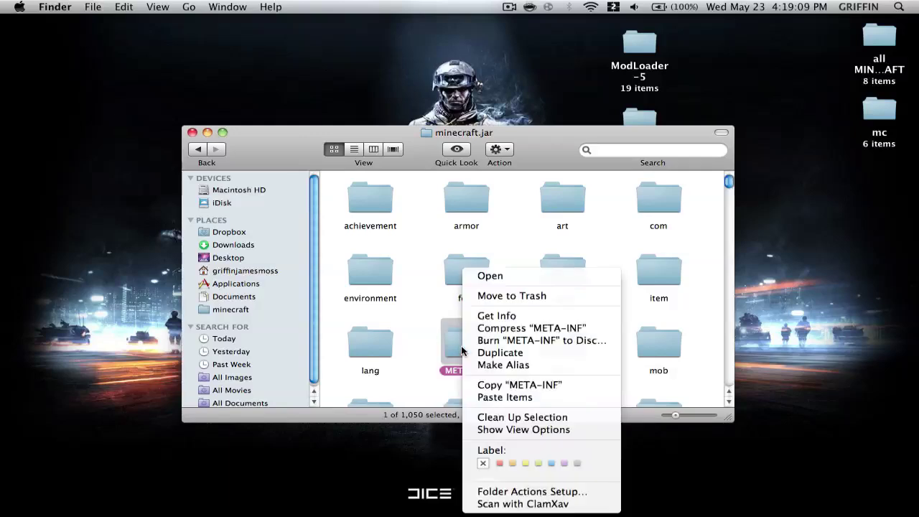
click(492, 301)
right_click(436, 309)
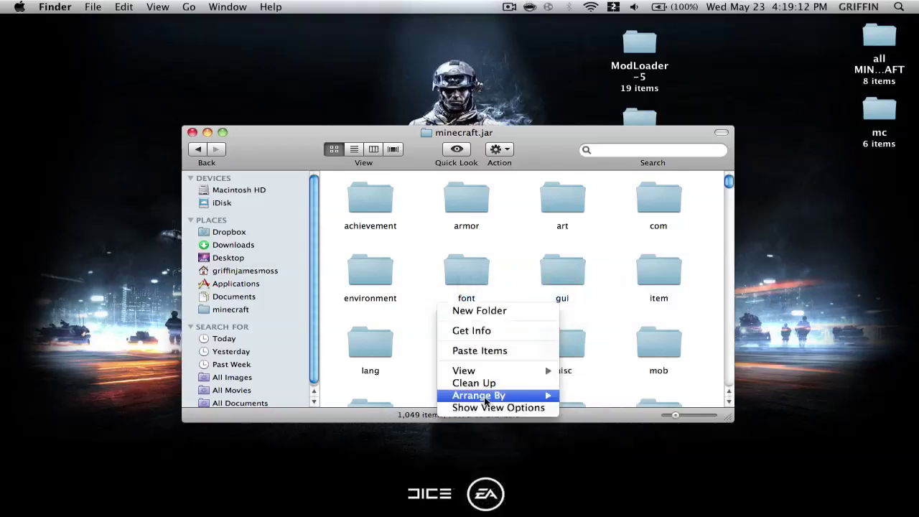
mouse_move(502, 395)
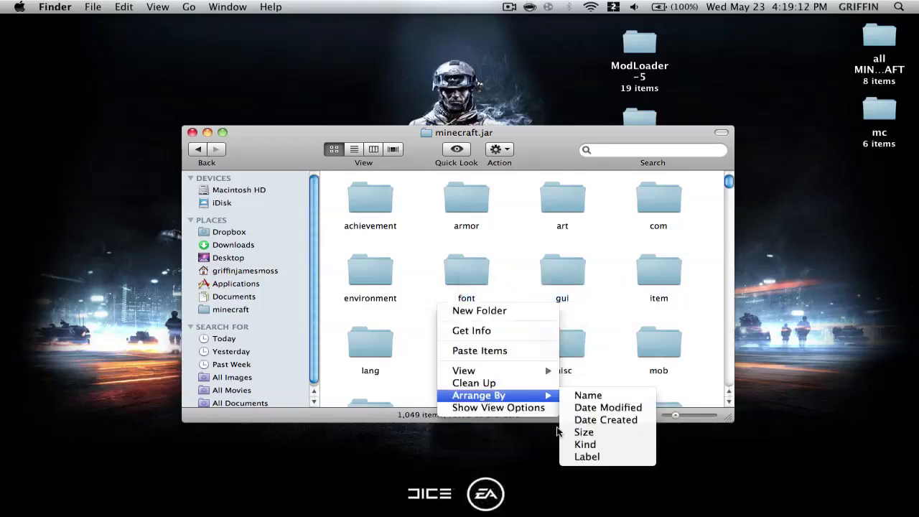
click(597, 444)
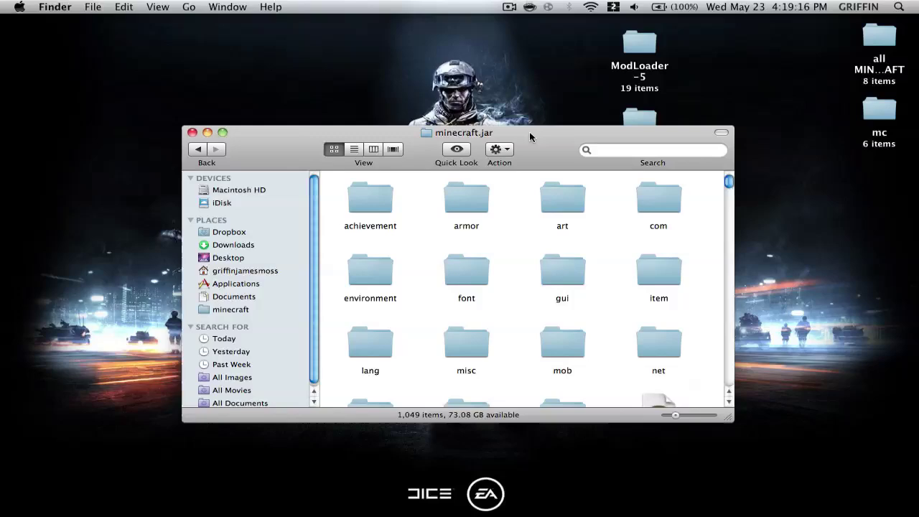
Step: Copy all ModLoader-5 files into minecraft.jar, replacing every conflicting file
drag(529, 132, 388, 64)
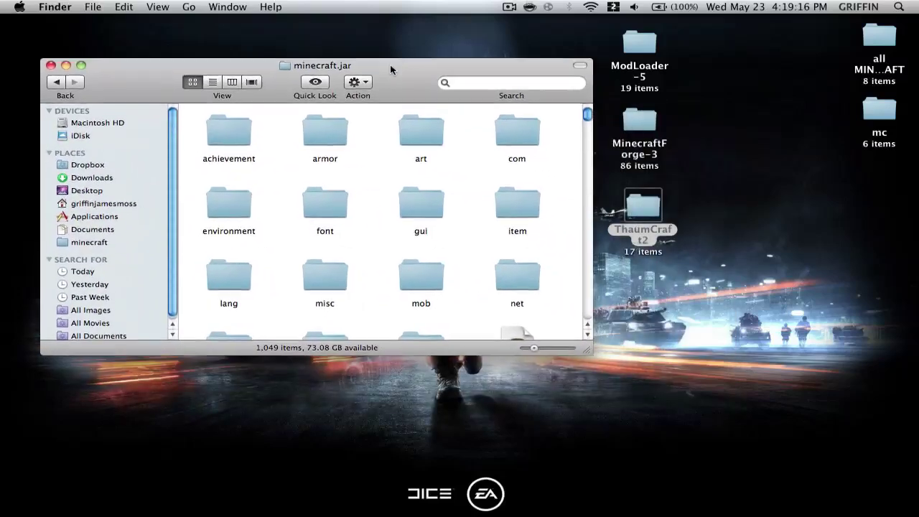
double_click(641, 47)
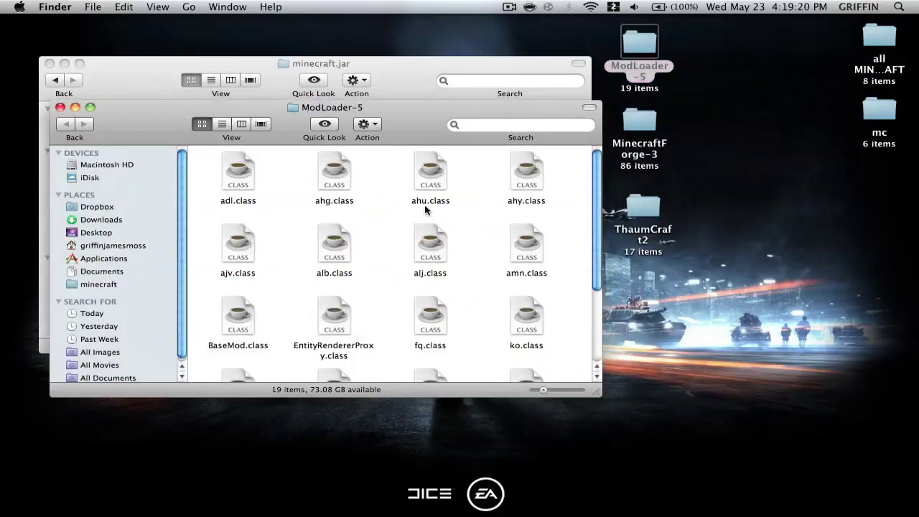
key(cmd+a)
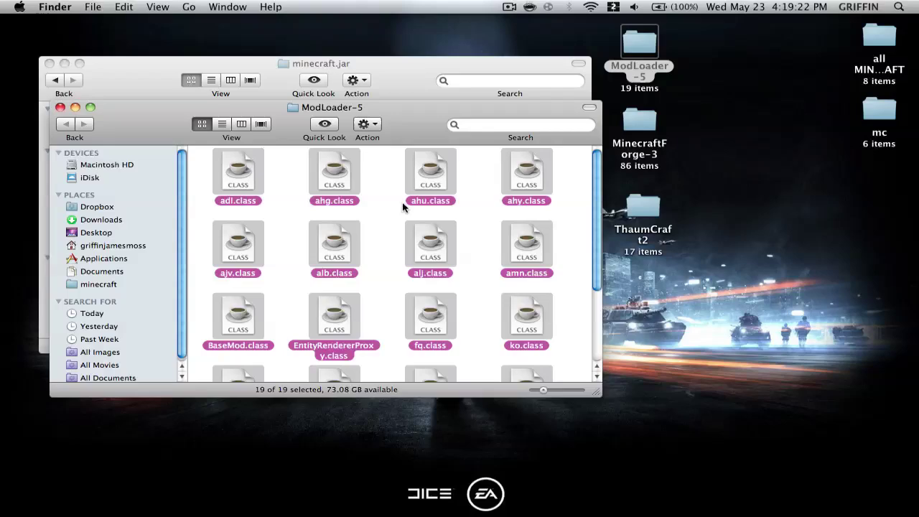
key(super+c)
click(60, 107)
key(super+alt+v)
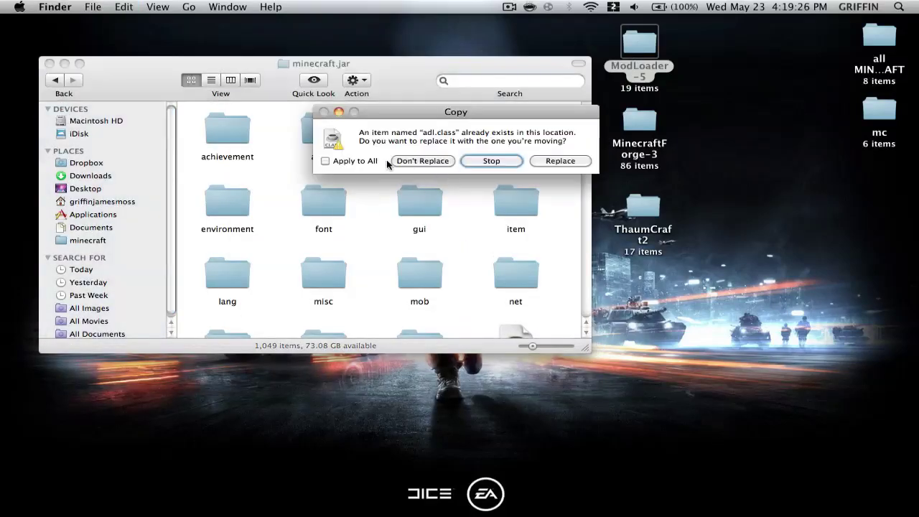
click(372, 161)
click(550, 165)
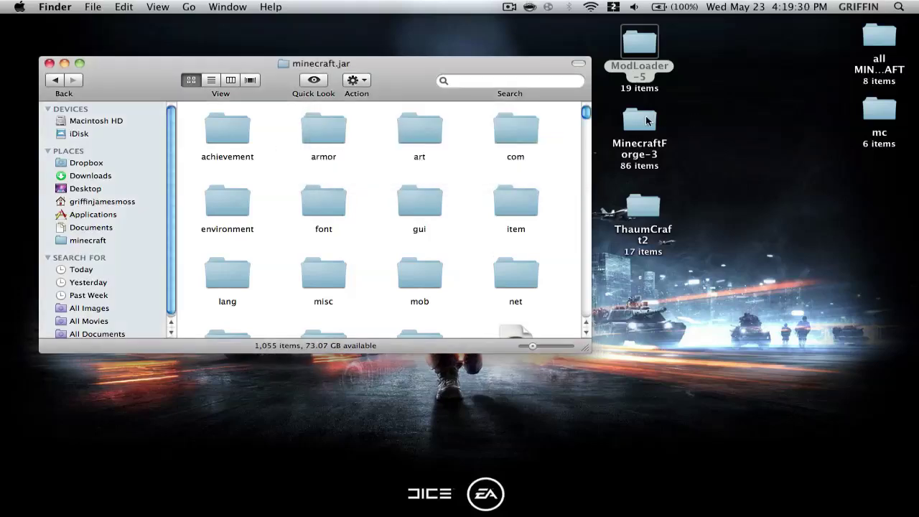
Step: Merge MinecraftForge-3's items, minus the net folder, into minecraft.jar, replacing all conflicts
double_click(649, 122)
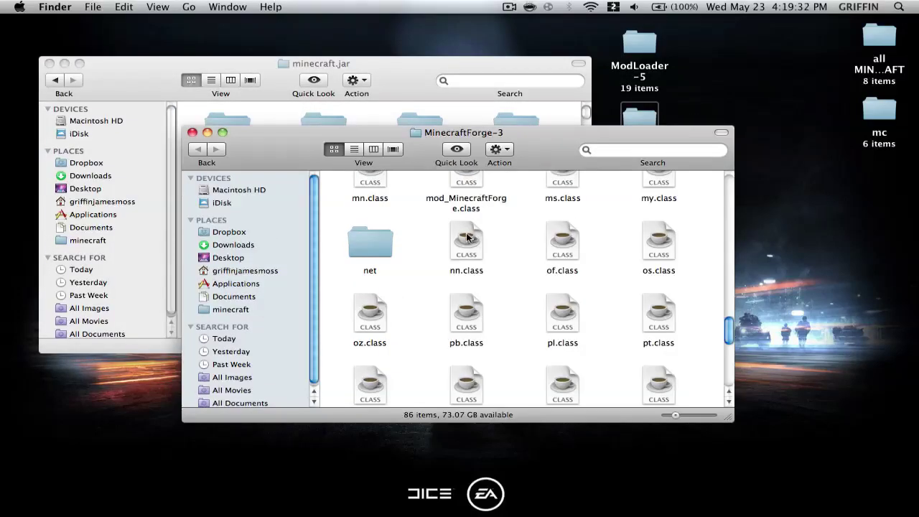
key(cmd+a)
super+click(359, 246)
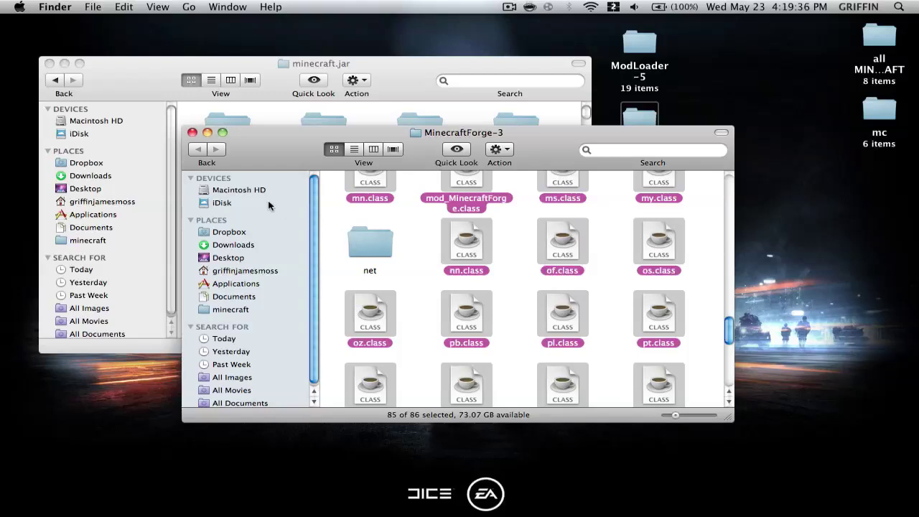
click(192, 132)
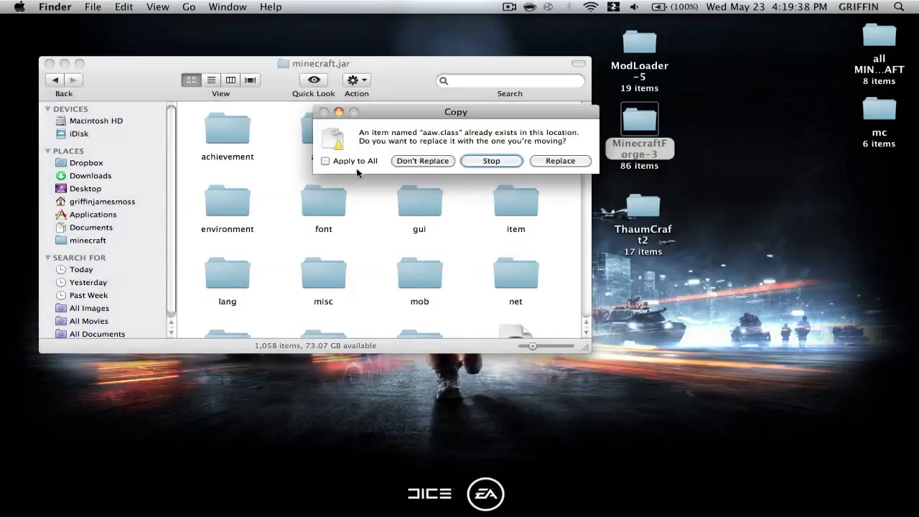
click(340, 163)
click(573, 162)
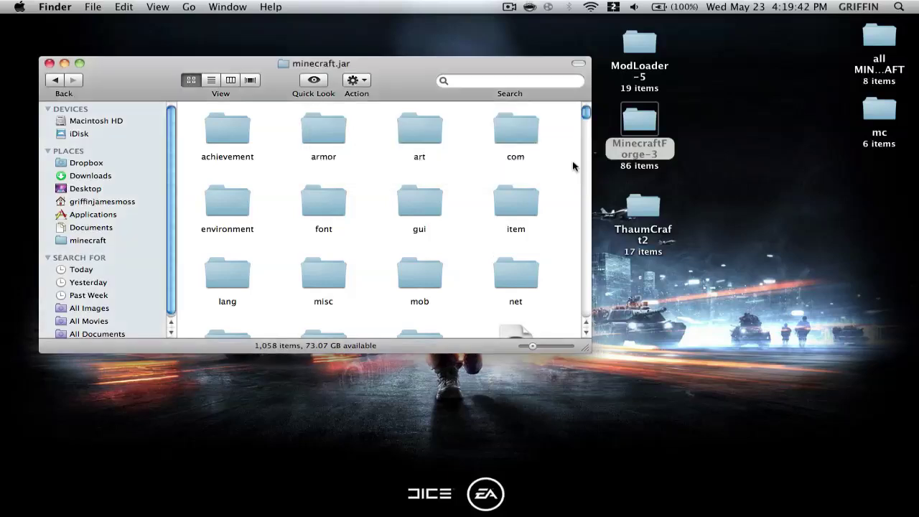
Step: Open the ThaumCraft2 folder and position its window over minecraft.jar
double_click(644, 208)
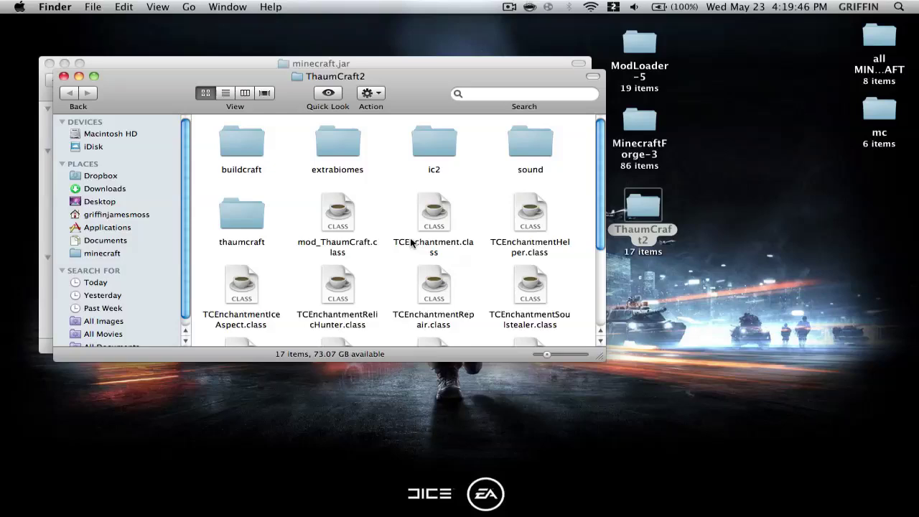
mouse_move(406, 86)
mouse_down()
mouse_move(471, 217)
mouse_move(390, 219)
mouse_up()
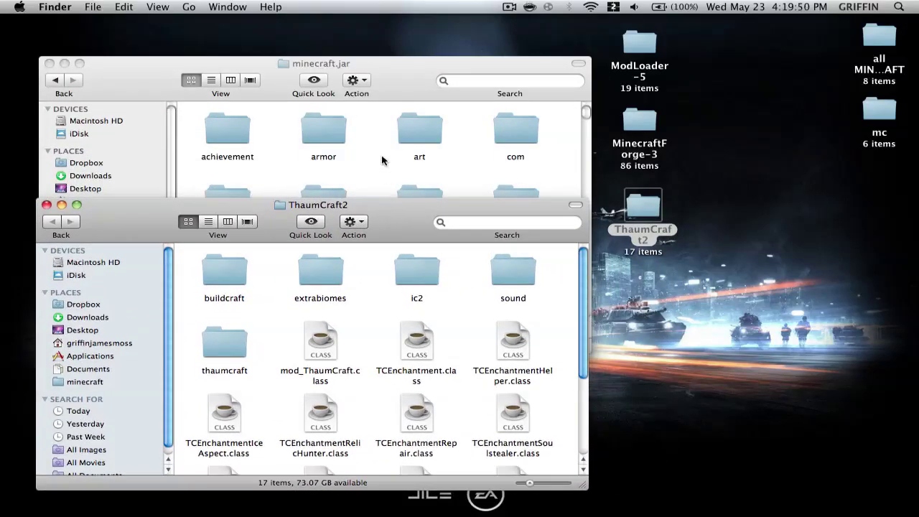
click(382, 160)
click(379, 376)
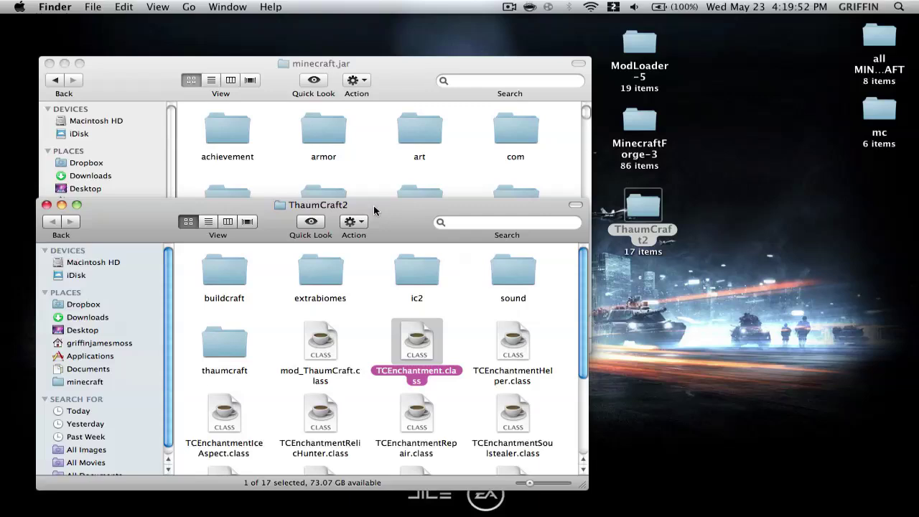
Step: Select all 17 ThaumCraft2 items and bring minecraft.jar forward to receive them
scroll(395, 165, down, 3)
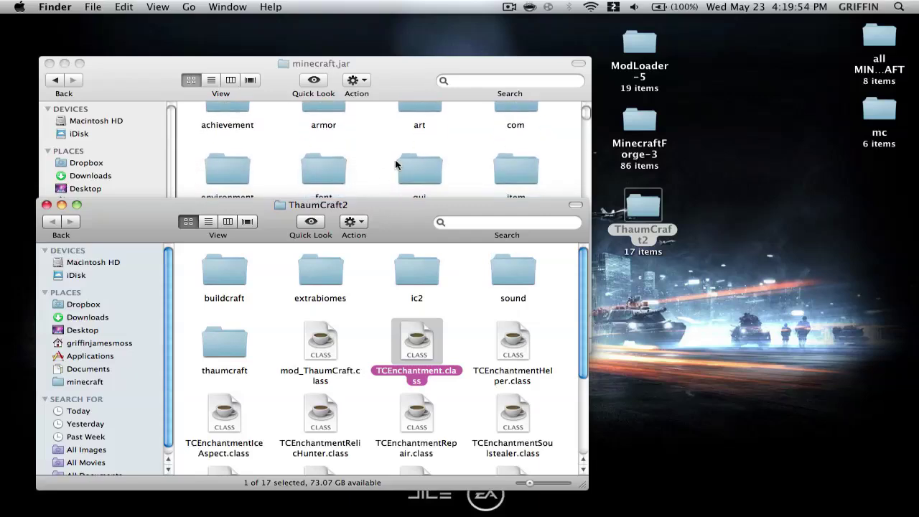
scroll(395, 166, down, 5)
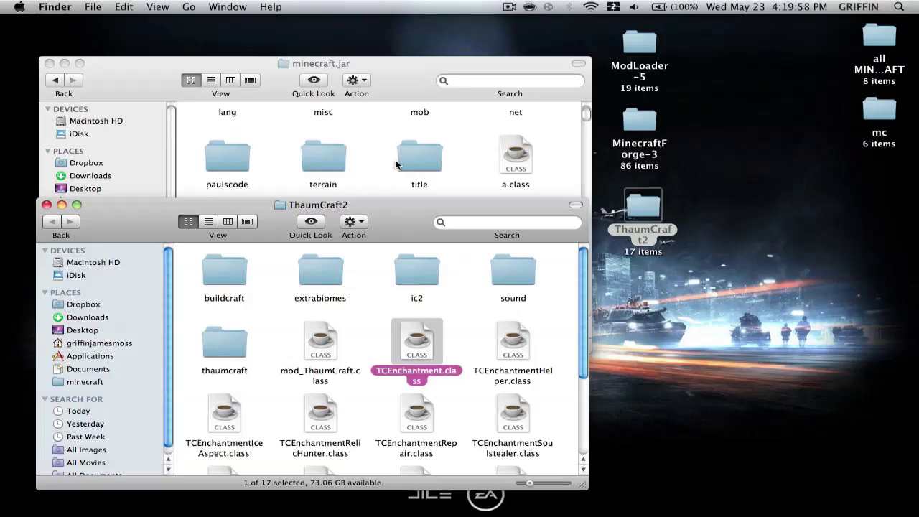
scroll(395, 165, up, 10)
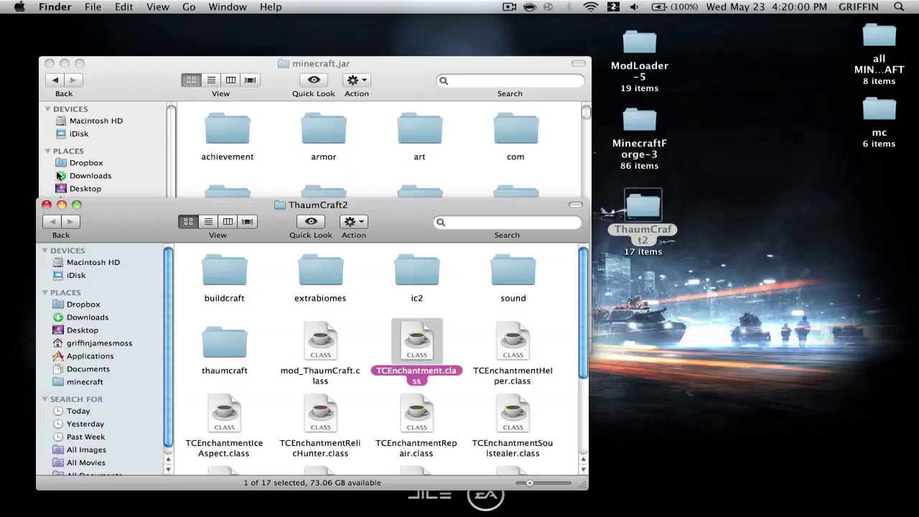
click(243, 172)
click(257, 370)
scroll(308, 408, down, 3)
scroll(307, 408, up, 3)
key(super+a)
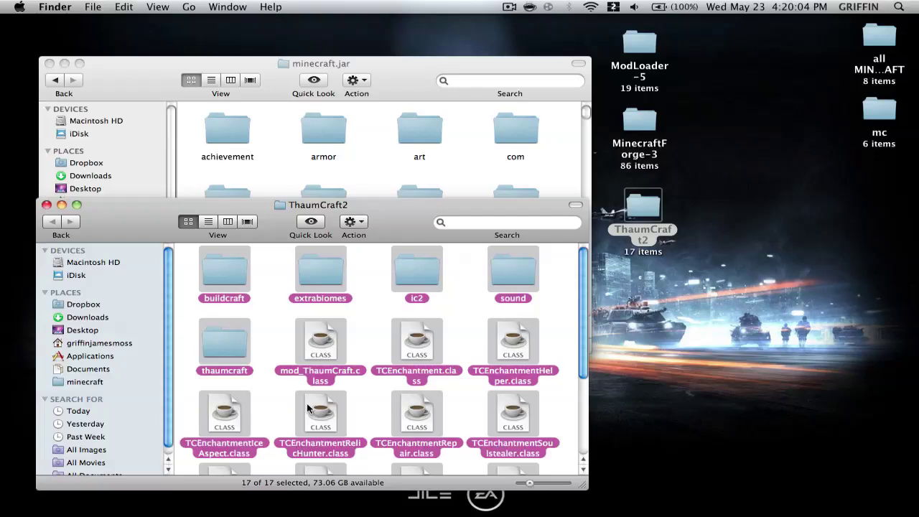
click(300, 151)
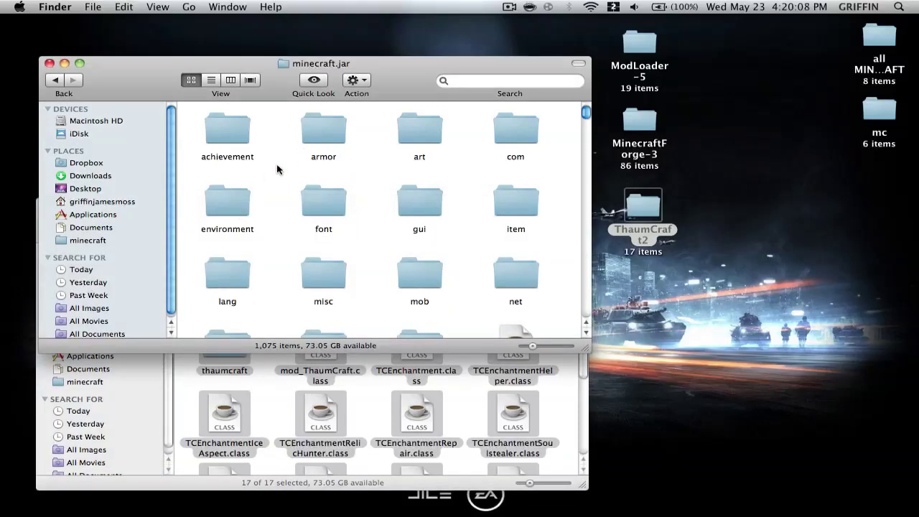
Step: Paste the 23 files from all MINECRAFT > mc mods/tp > TooManyItems2012_03_30_1 into minecraft.jar, replacing existing ones
double_click(869, 43)
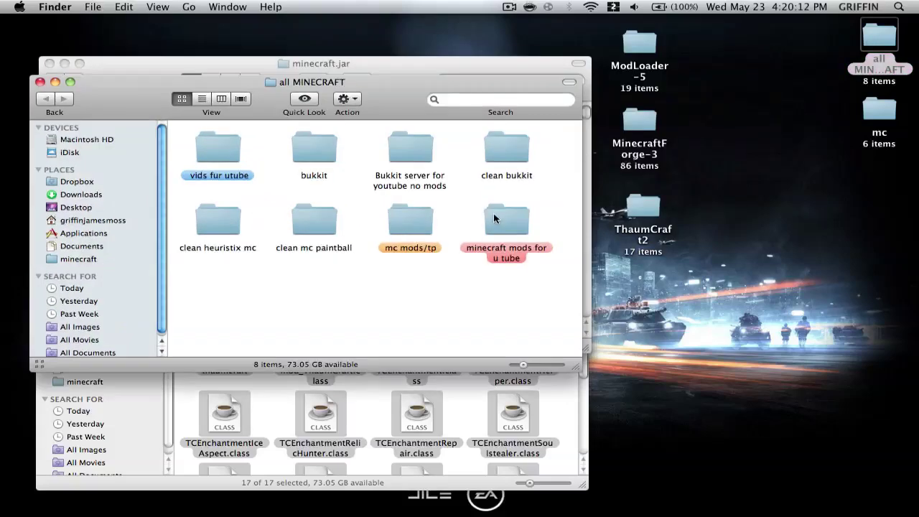
double_click(410, 216)
double_click(401, 229)
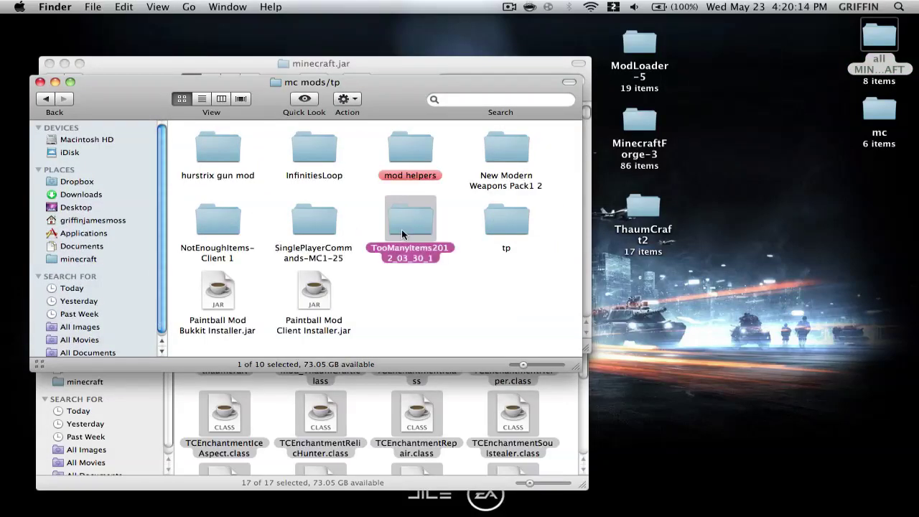
key(super+a)
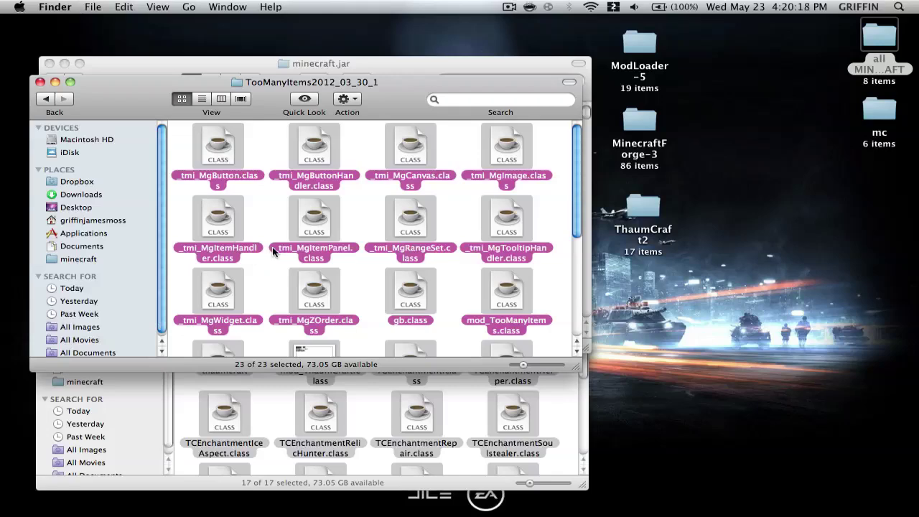
key(super+c)
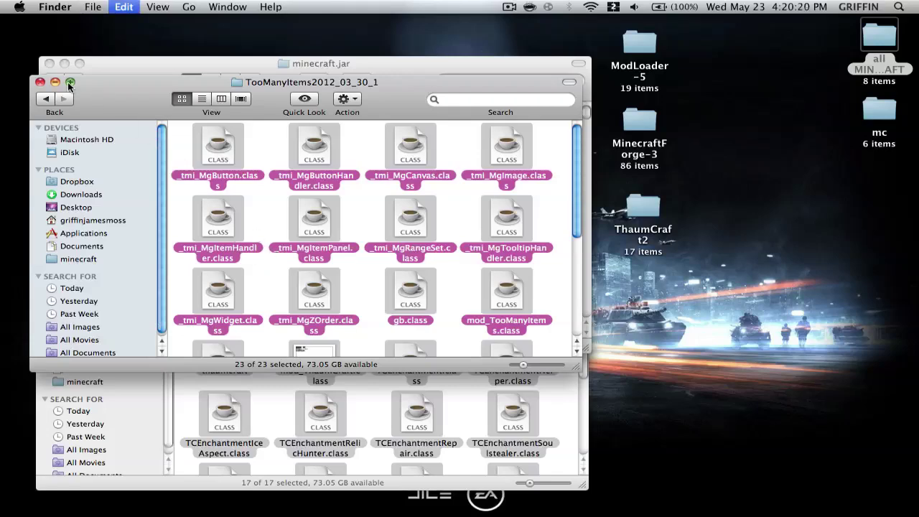
click(39, 82)
key(super+v)
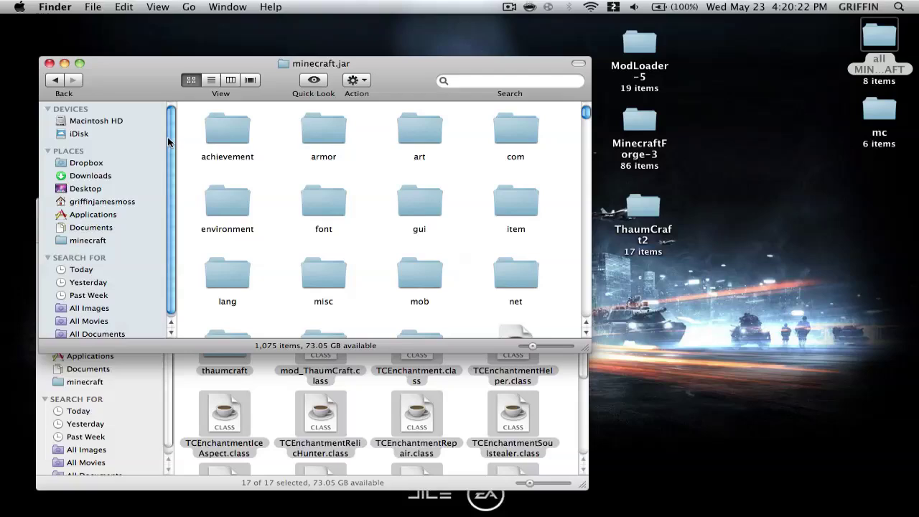
click(572, 161)
Step: Launch Minecraft, load the Creative Map singleplayer world, and switch to full screen
mouse_move(3, 193)
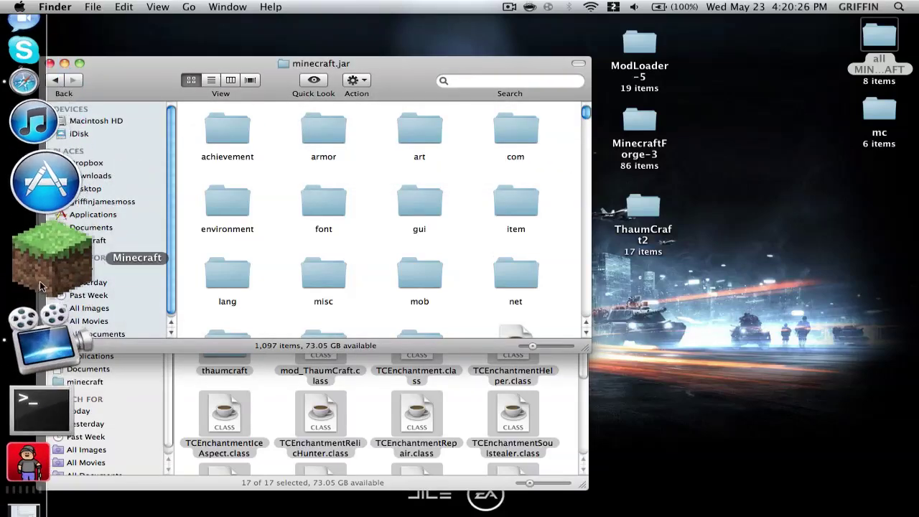
click(39, 279)
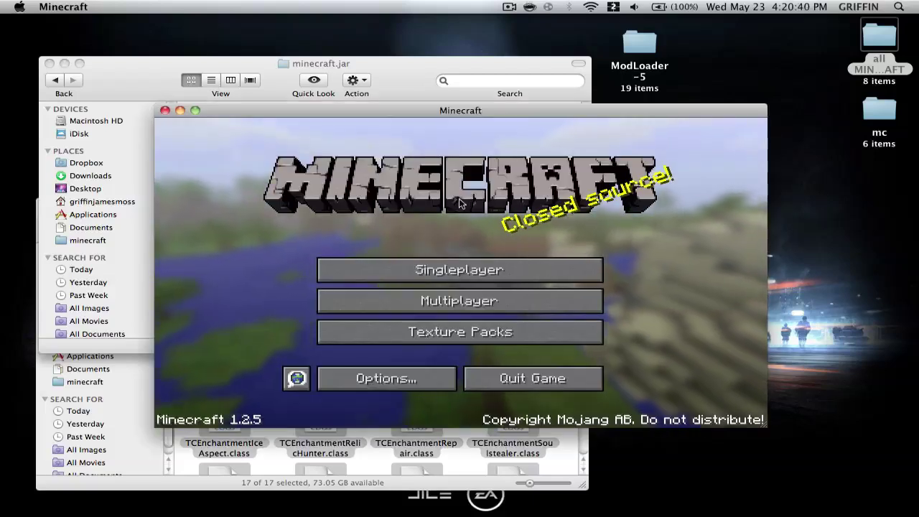
click(394, 265)
double_click(360, 219)
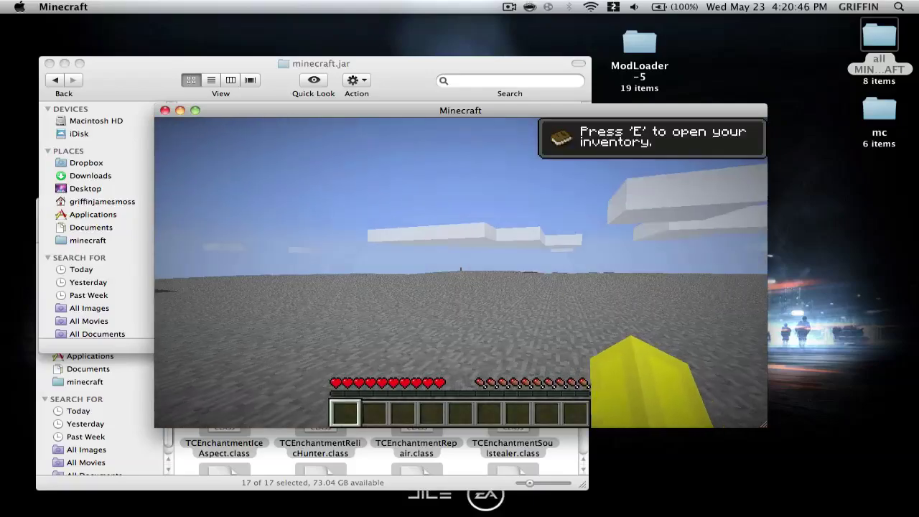
key(Escape)
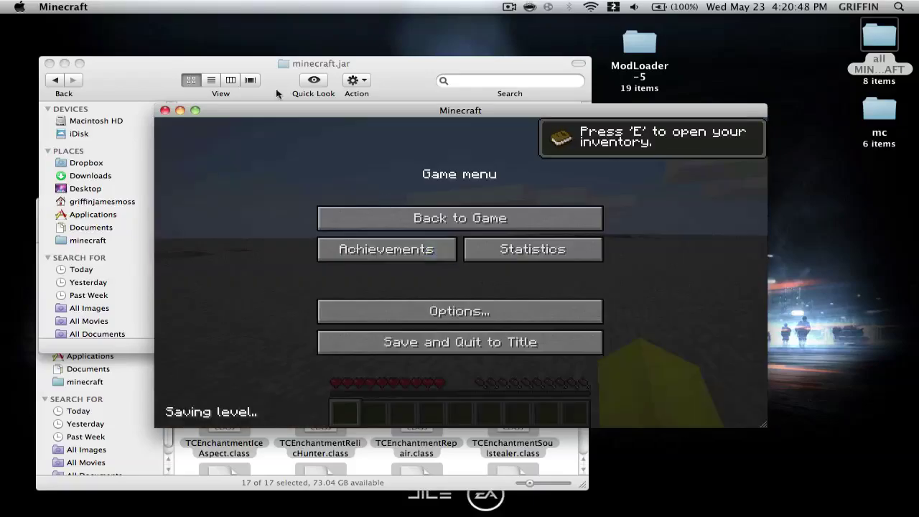
click(194, 112)
Step: Open the inventory and page TooManyItems back from 10/10 to 6/10 showing Vis Crystal
click(394, 181)
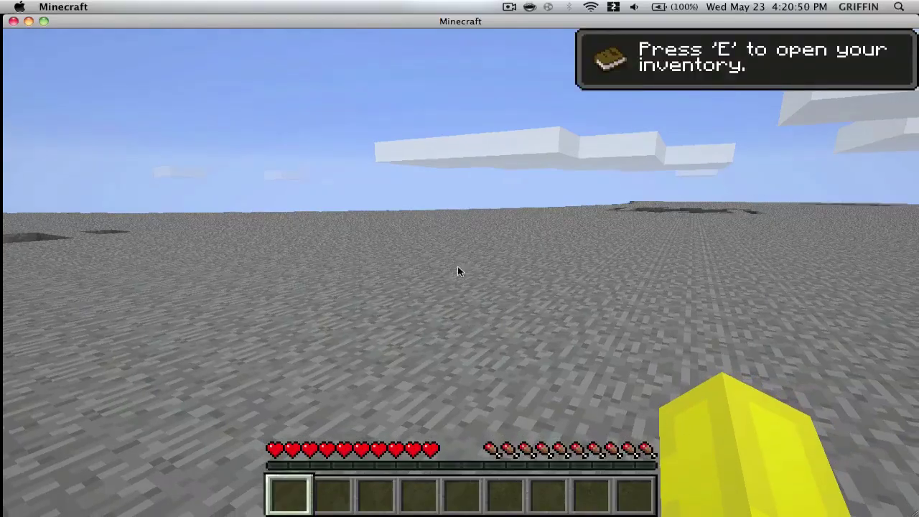
key(e)
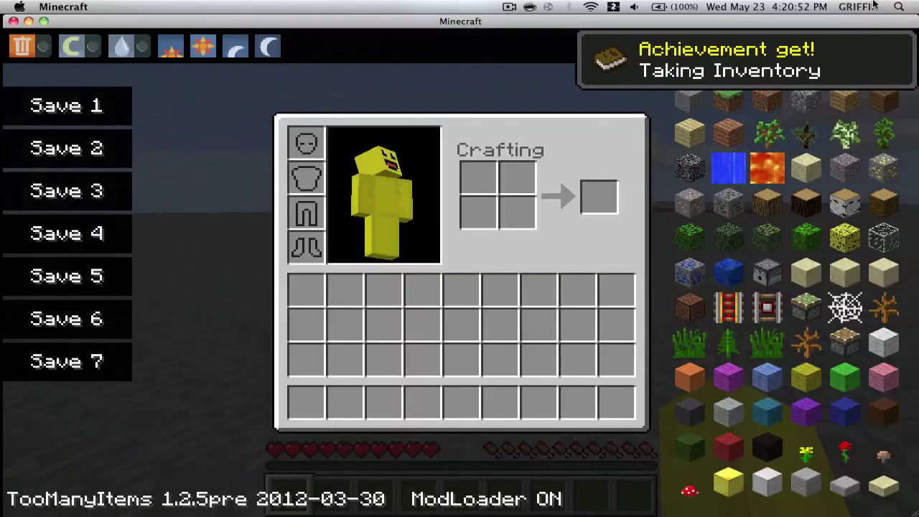
click(866, 44)
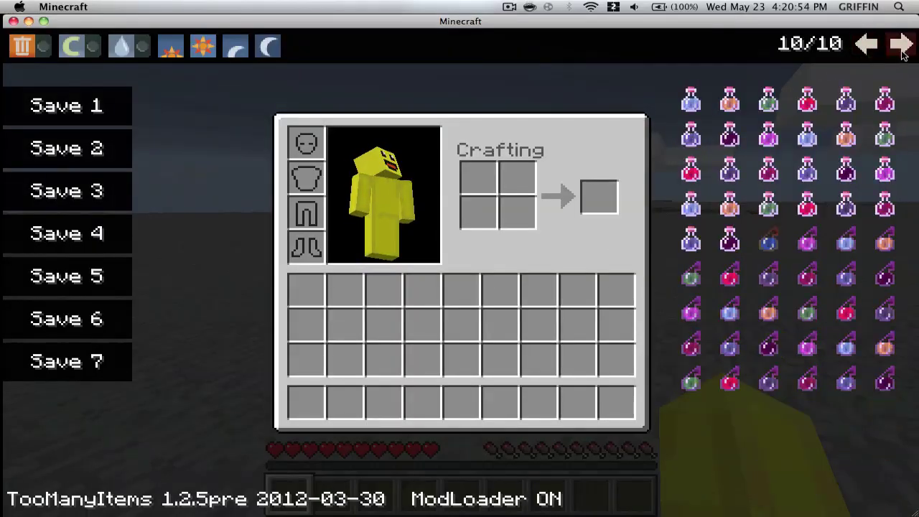
click(897, 50)
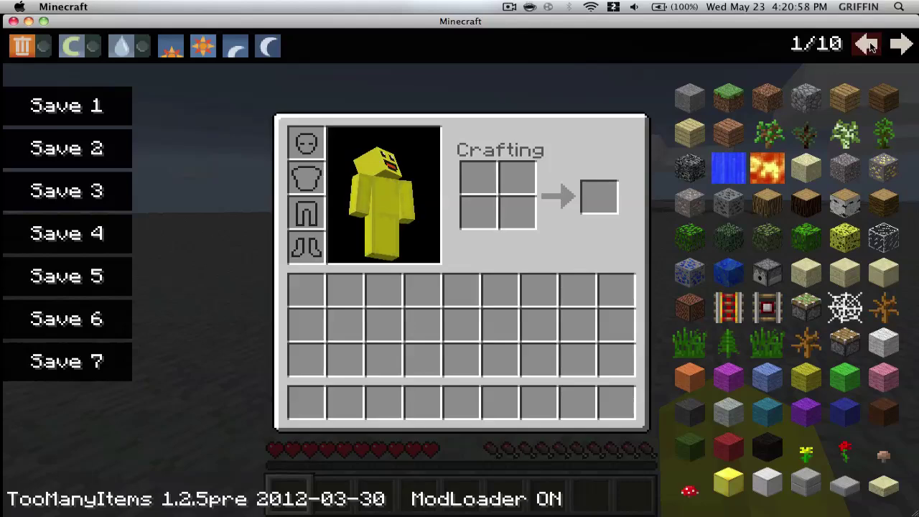
click(868, 45)
click(865, 45)
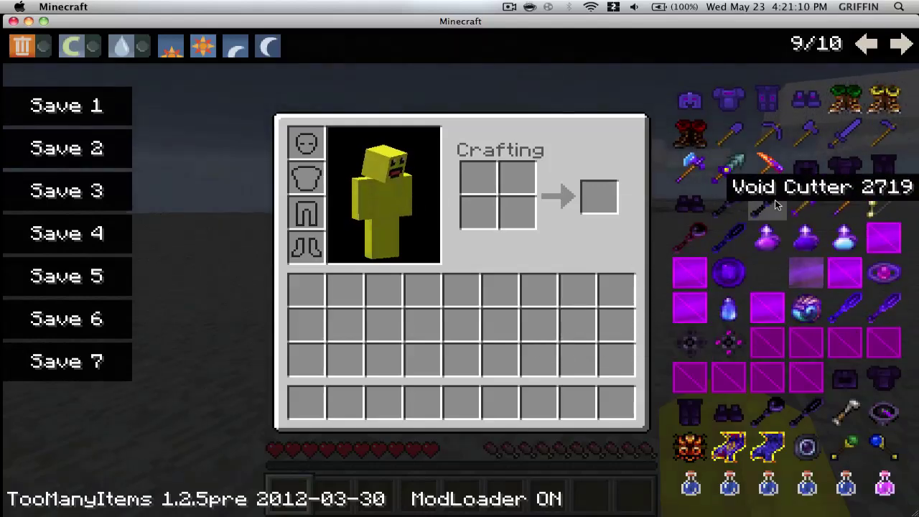
click(870, 49)
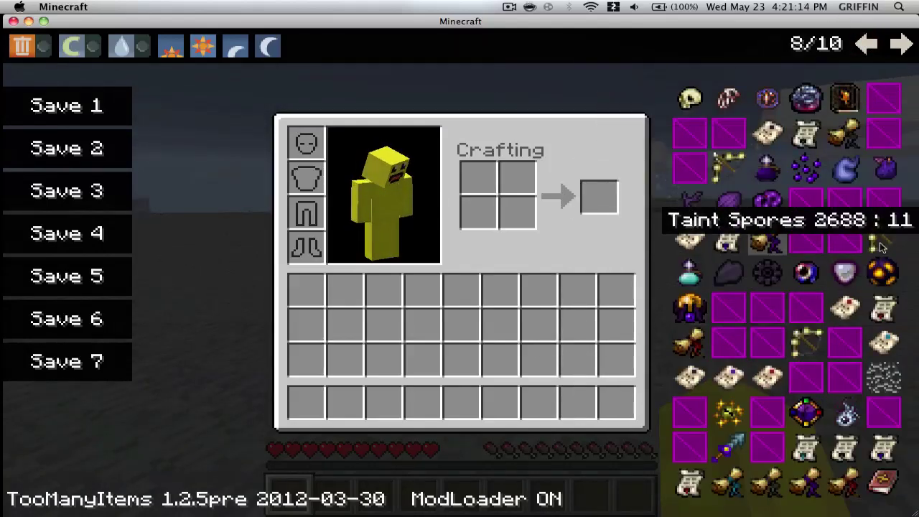
click(873, 44)
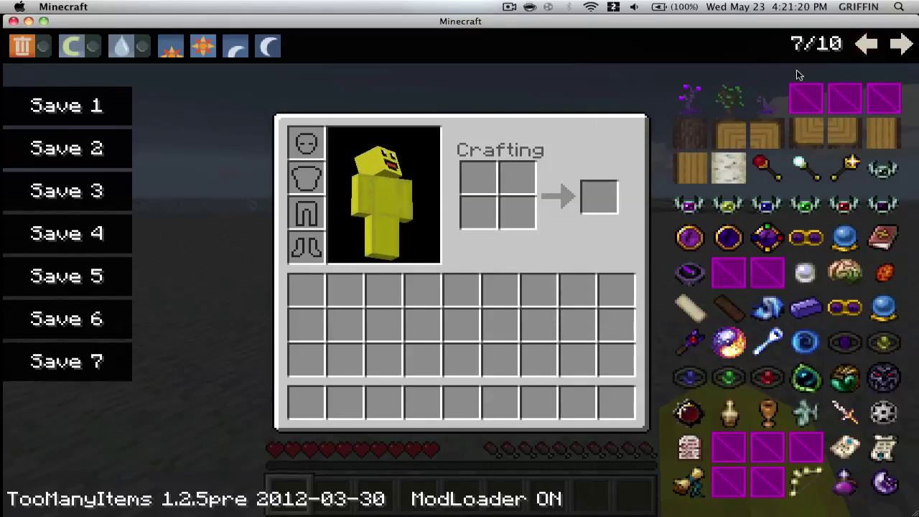
click(869, 44)
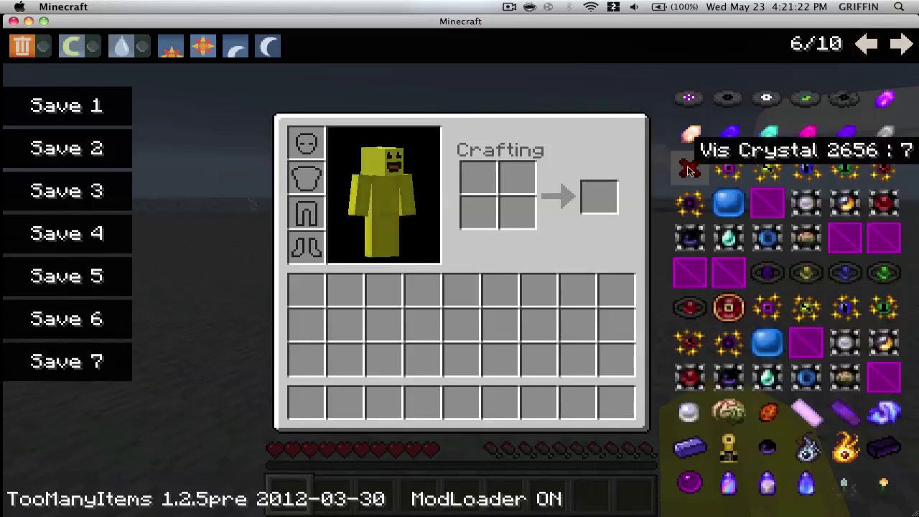